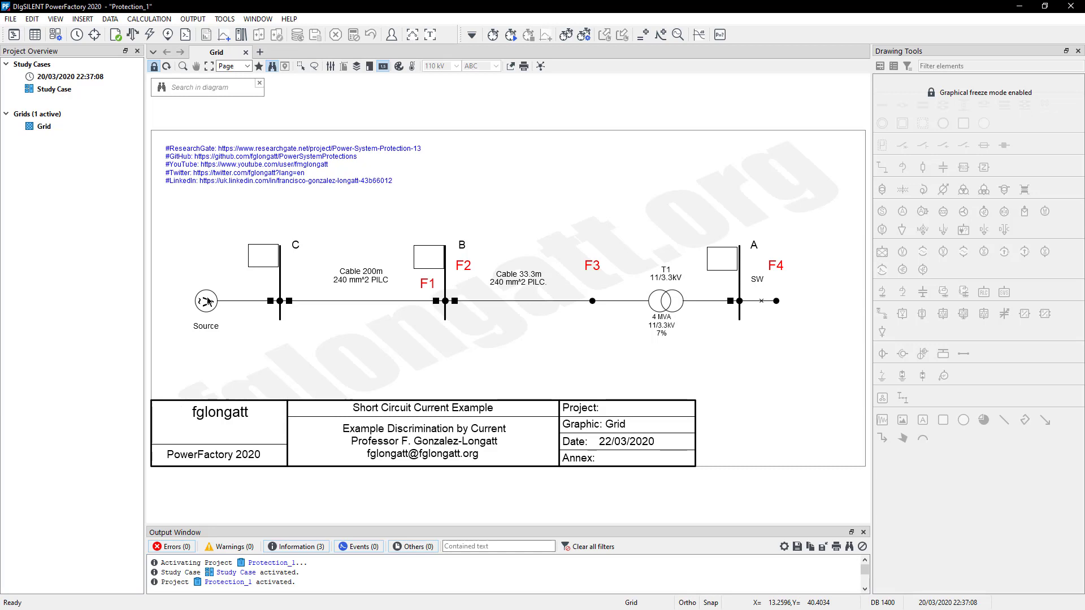
Check the Source's line-line nominal voltage and its positive-sequence reactance for the complete short-circuit method.
{"action": "double_click", "coordinate": [207, 301]}
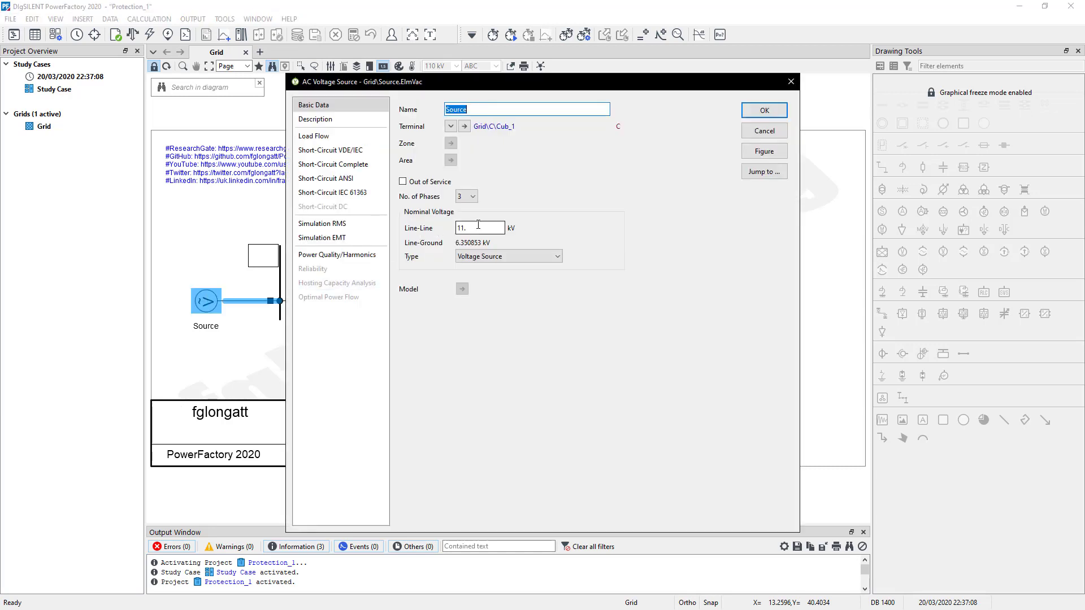
{"action": "left_click_drag", "start_coordinate": [465, 228], "coordinate": [427, 228]}
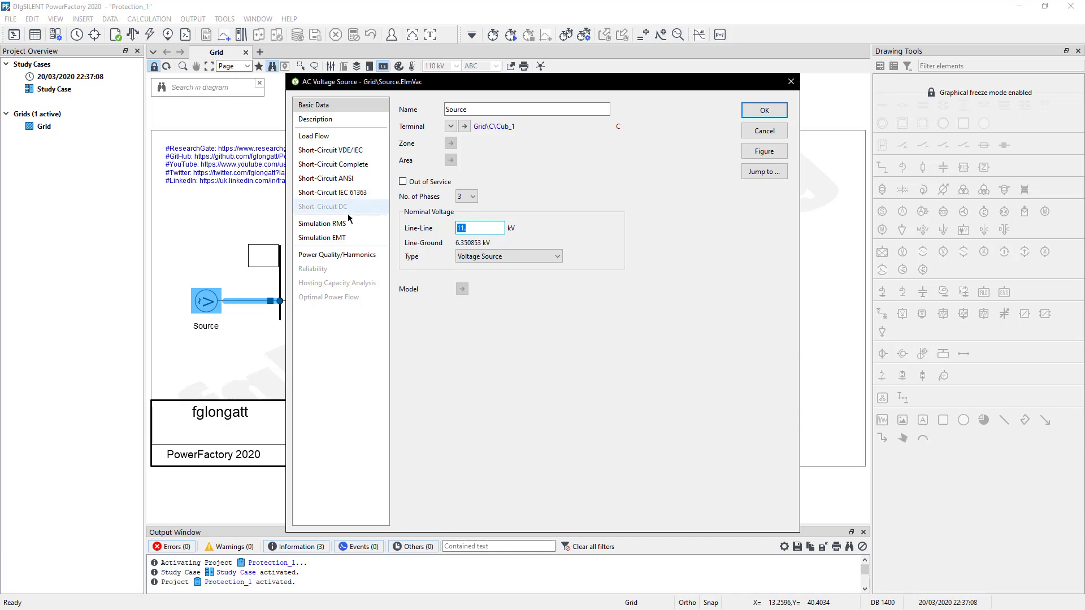
{"action": "left_click", "coordinate": [345, 167]}
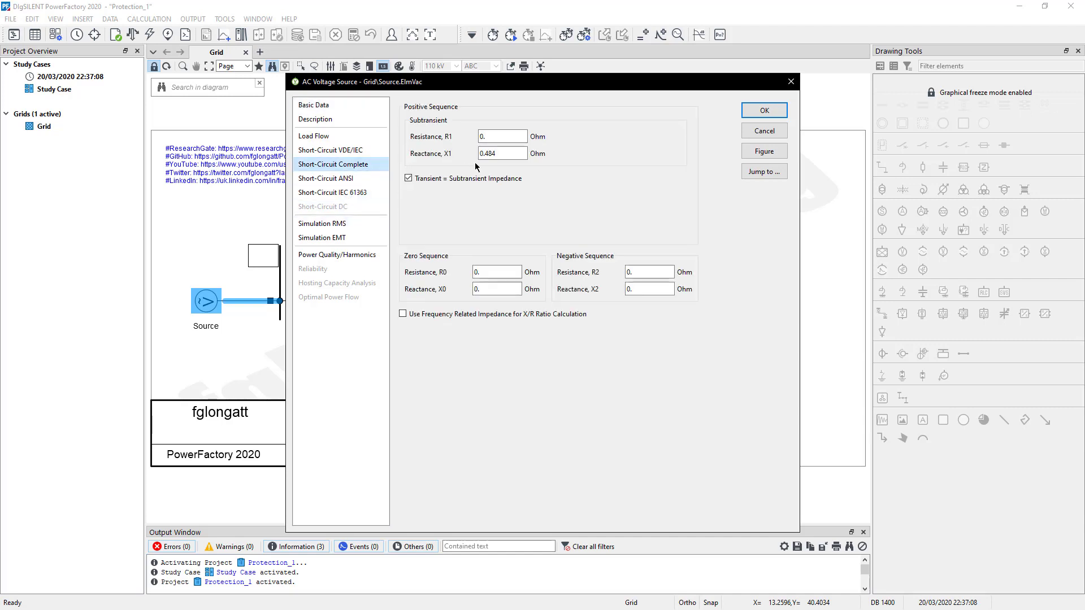
{"action": "left_click_drag", "start_coordinate": [510, 153], "coordinate": [466, 153]}
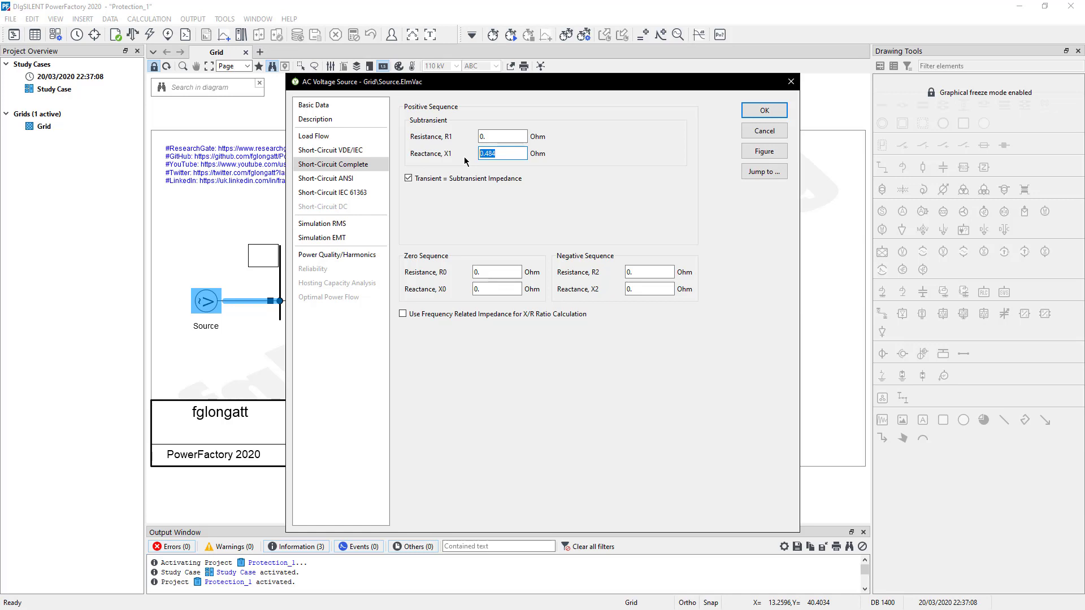
{"action": "left_click", "coordinate": [765, 111]}
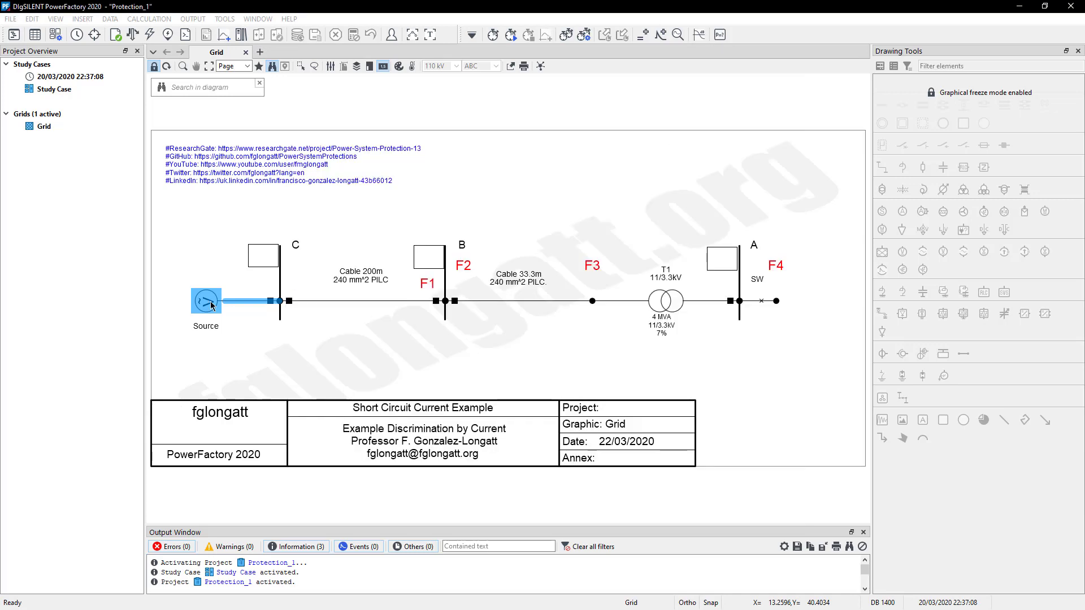
Set the short-circuit location of Cable 200m to 0 % for the complete short-circuit method.
{"action": "double_click", "coordinate": [350, 301]}
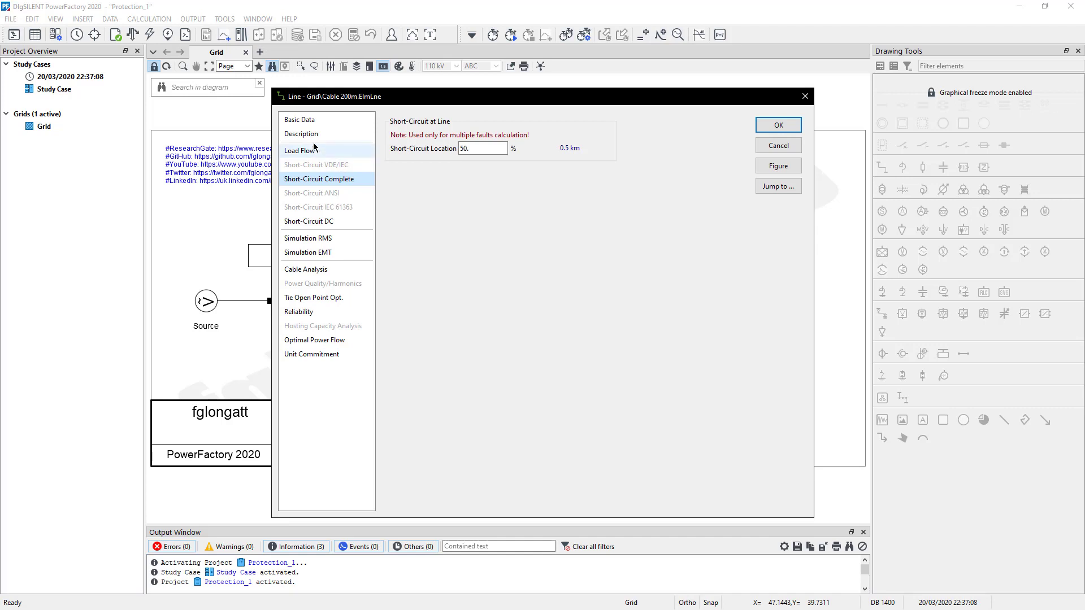
{"action": "left_click_drag", "start_coordinate": [473, 148], "coordinate": [444, 146]}
{"action": "type", "text": "0"}
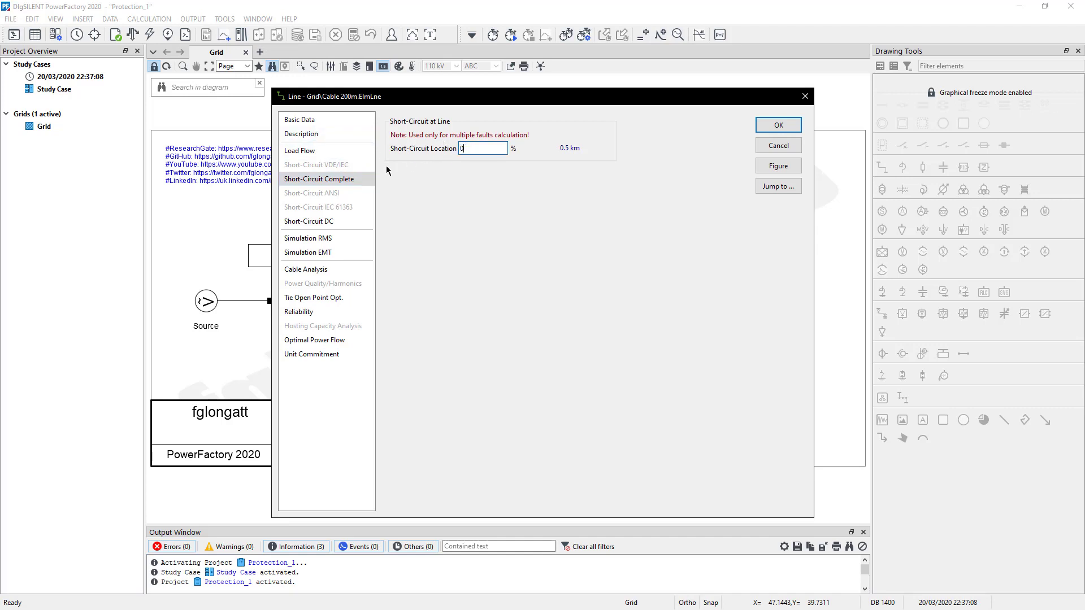
Check the per-length reactance in the line type of Cable 200m, and accept the cable's settings.
{"action": "left_click", "coordinate": [299, 121]}
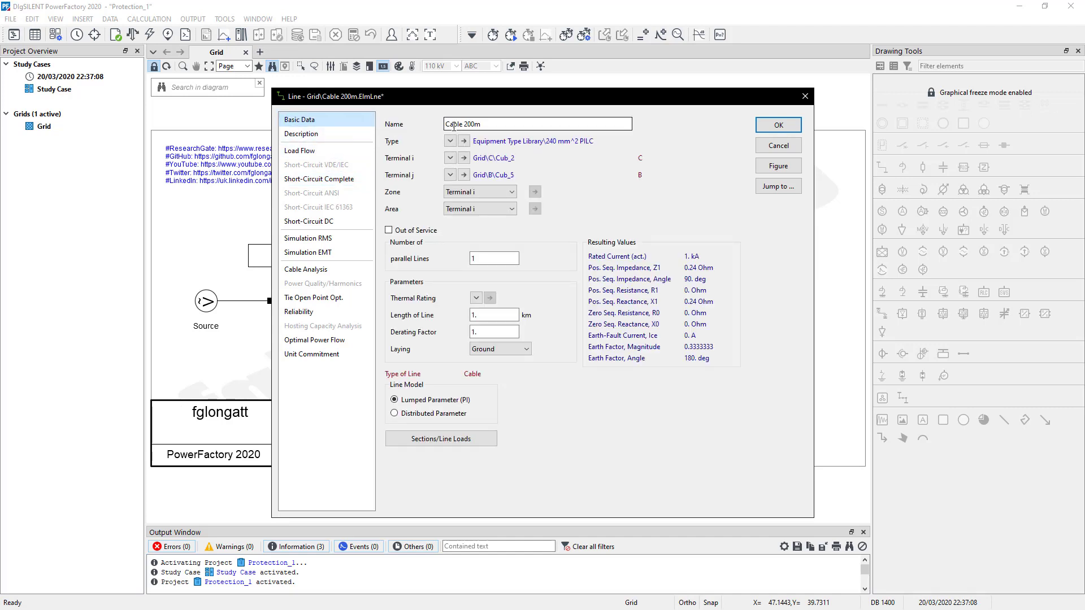
{"action": "left_click", "coordinate": [461, 143]}
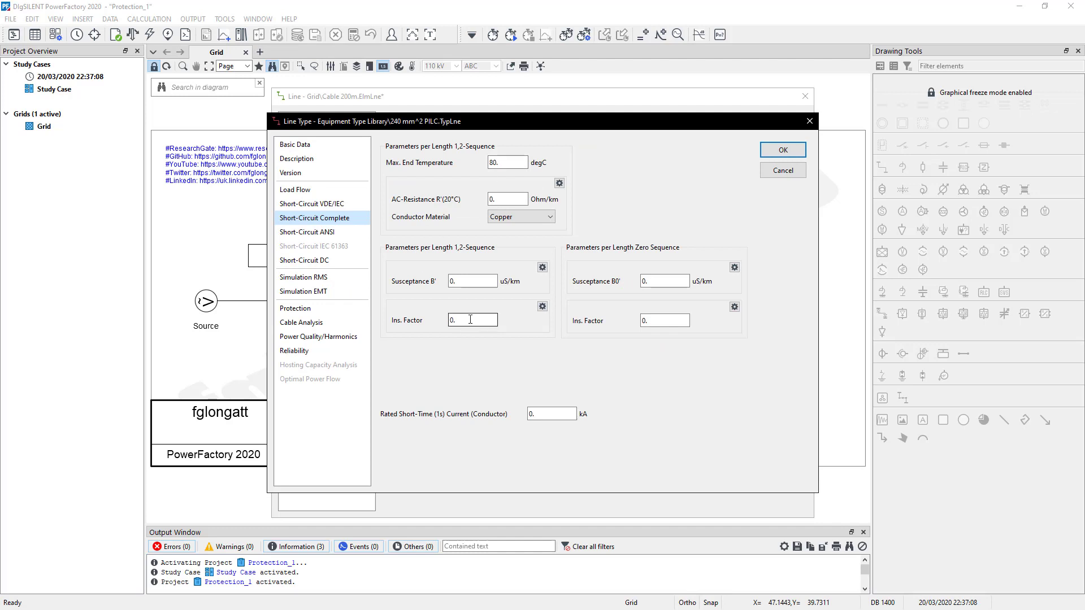
{"action": "left_click", "coordinate": [288, 191]}
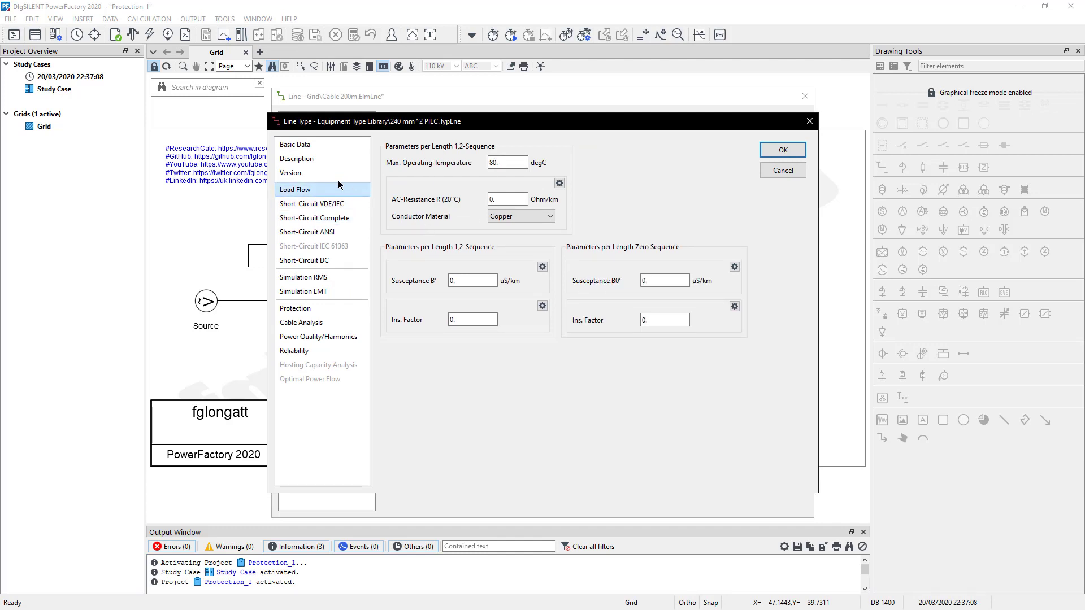
{"action": "left_click", "coordinate": [310, 149]}
{"action": "left_click", "coordinate": [485, 308]}
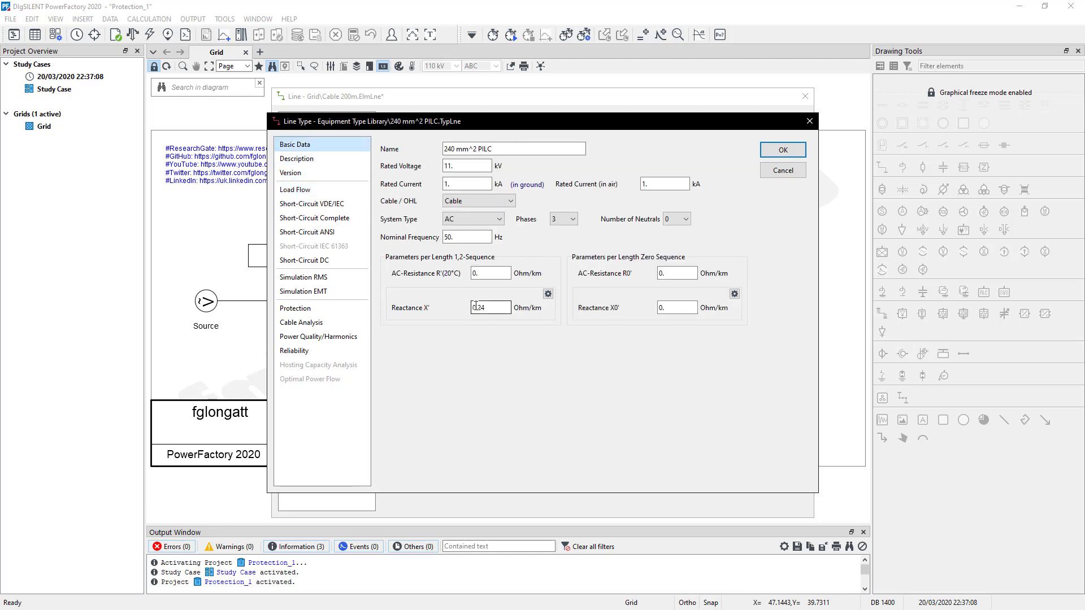
{"action": "double_click", "coordinate": [485, 308]}
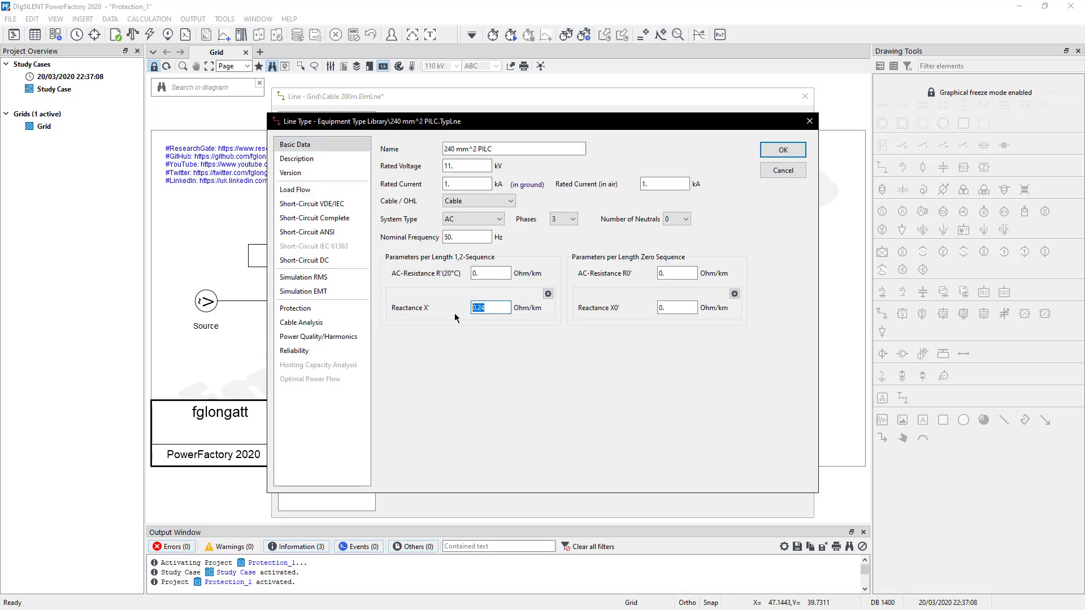
{"action": "left_click", "coordinate": [783, 150]}
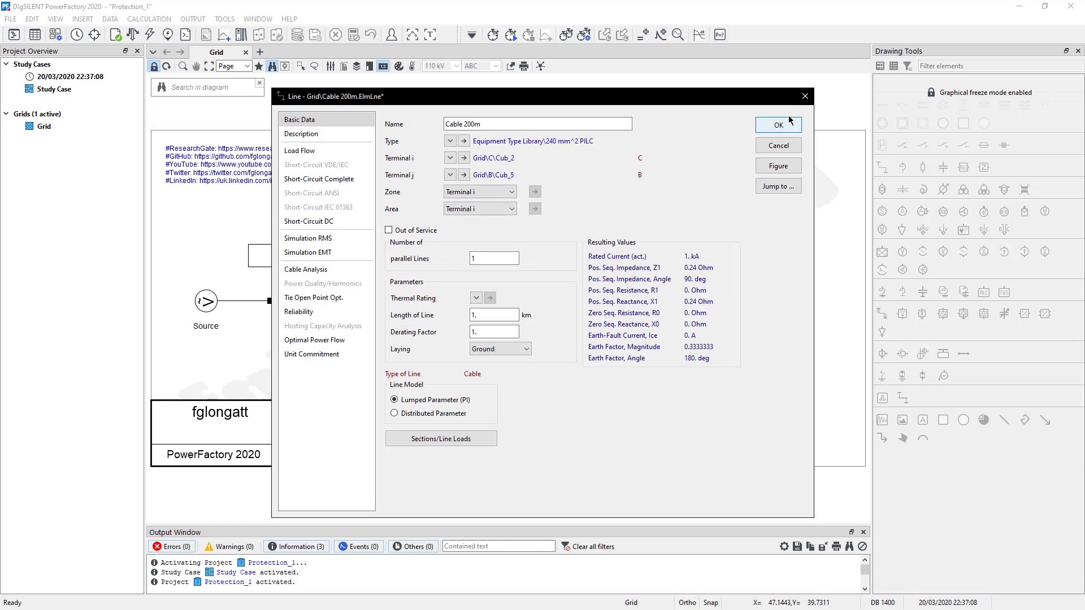
{"action": "left_click", "coordinate": [782, 121]}
Check the per-length reactance in the line type assigned to Cable 33.3m.
{"action": "double_click", "coordinate": [496, 300]}
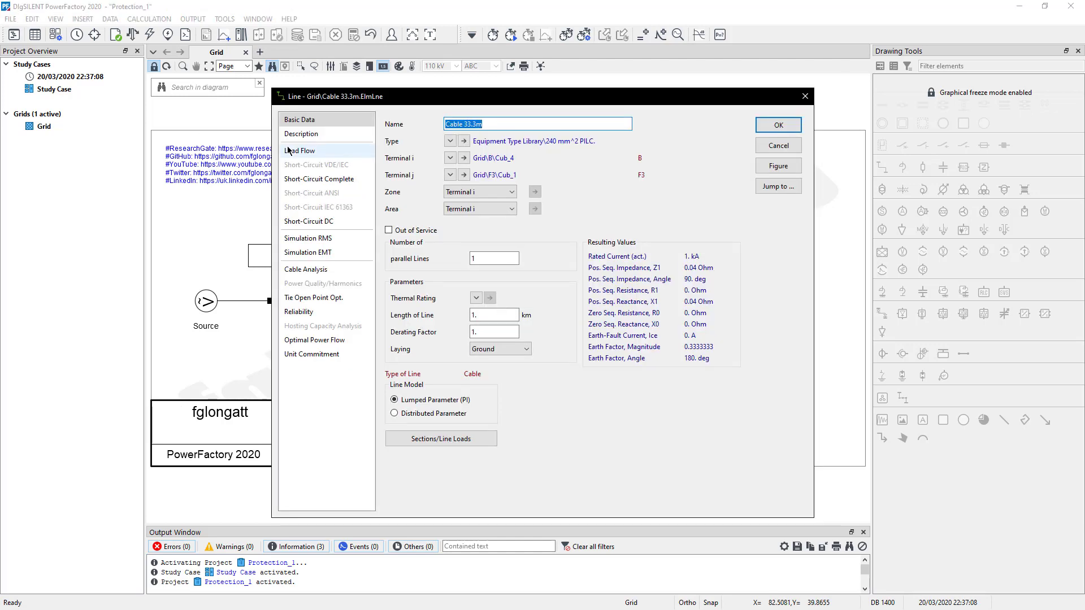
{"action": "left_click", "coordinate": [463, 141]}
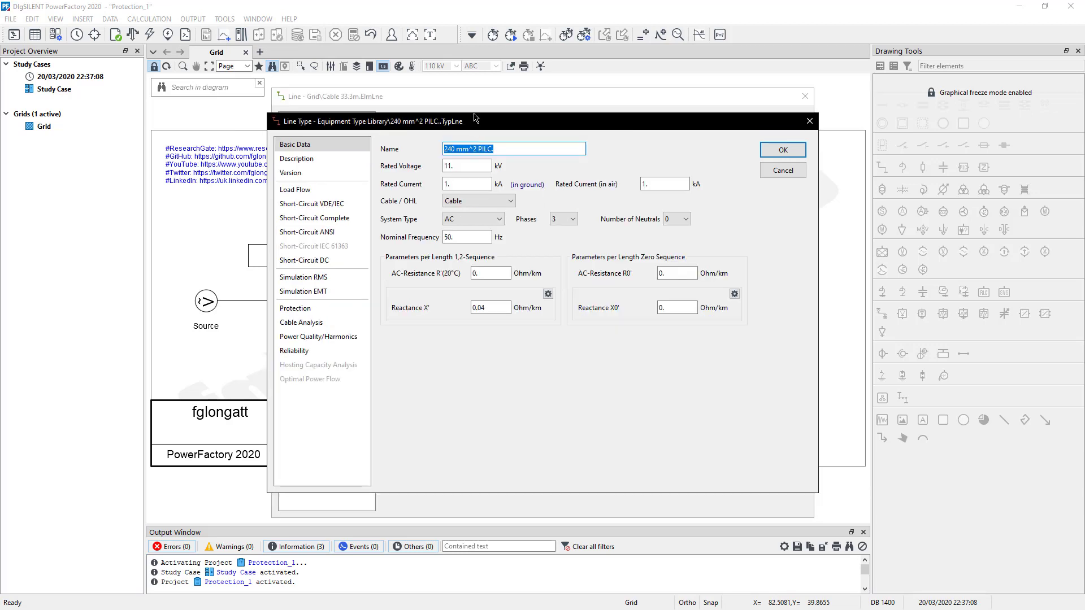
{"action": "left_click_drag", "start_coordinate": [473, 118], "coordinate": [424, 169]}
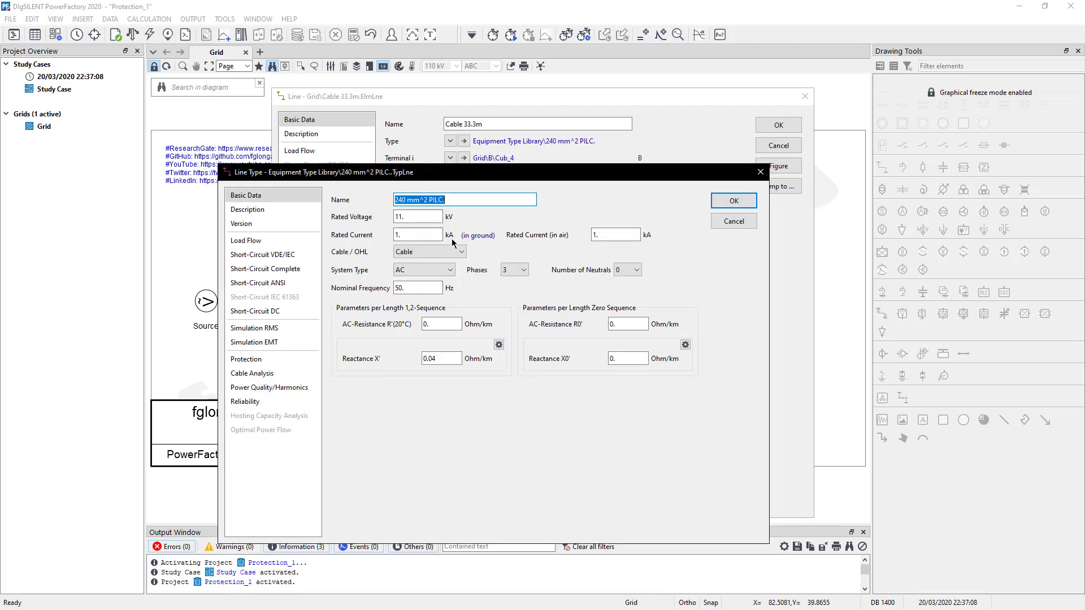
{"action": "key", "text": "Tab"}
{"action": "double_click", "coordinate": [446, 355]}
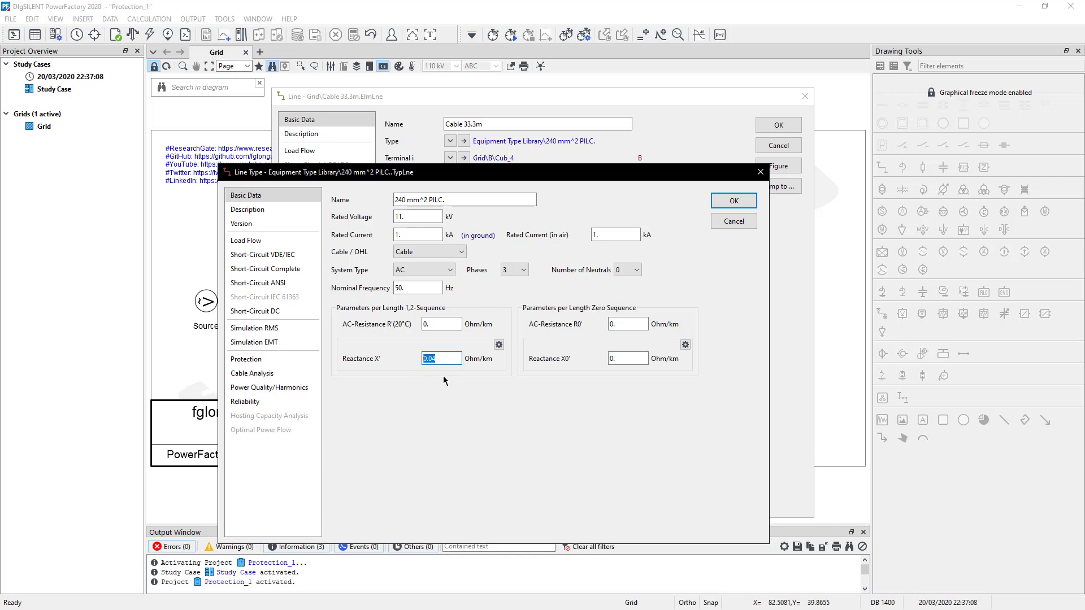
{"action": "left_click", "coordinate": [729, 206]}
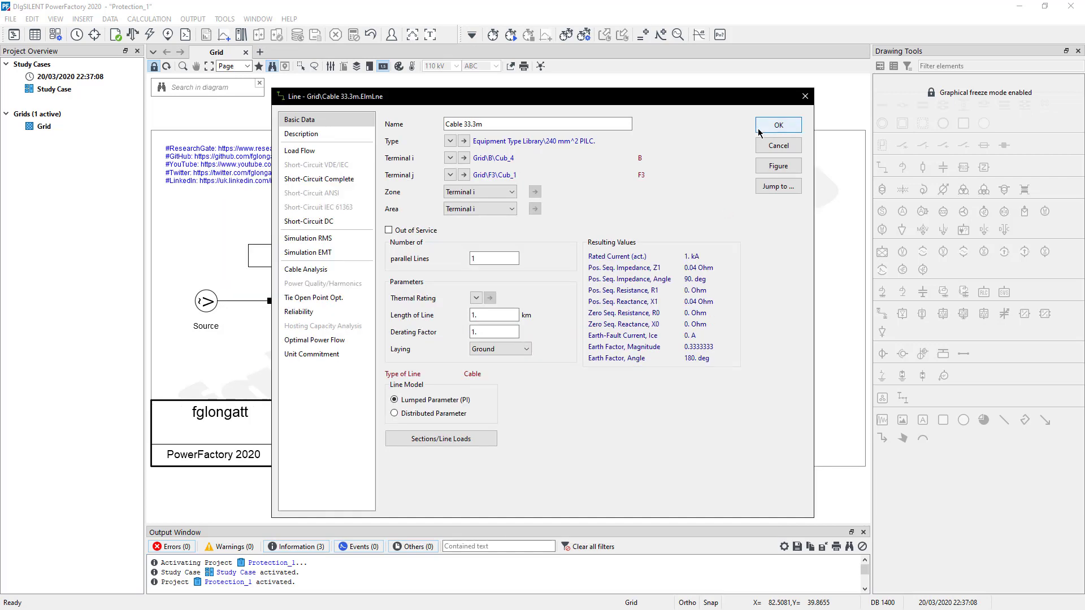
{"action": "left_click", "coordinate": [779, 127]}
Set the LV-side rated voltage of transformer T1's type to 3.3 kV and check its short-circuit voltage.
{"action": "double_click", "coordinate": [663, 295]}
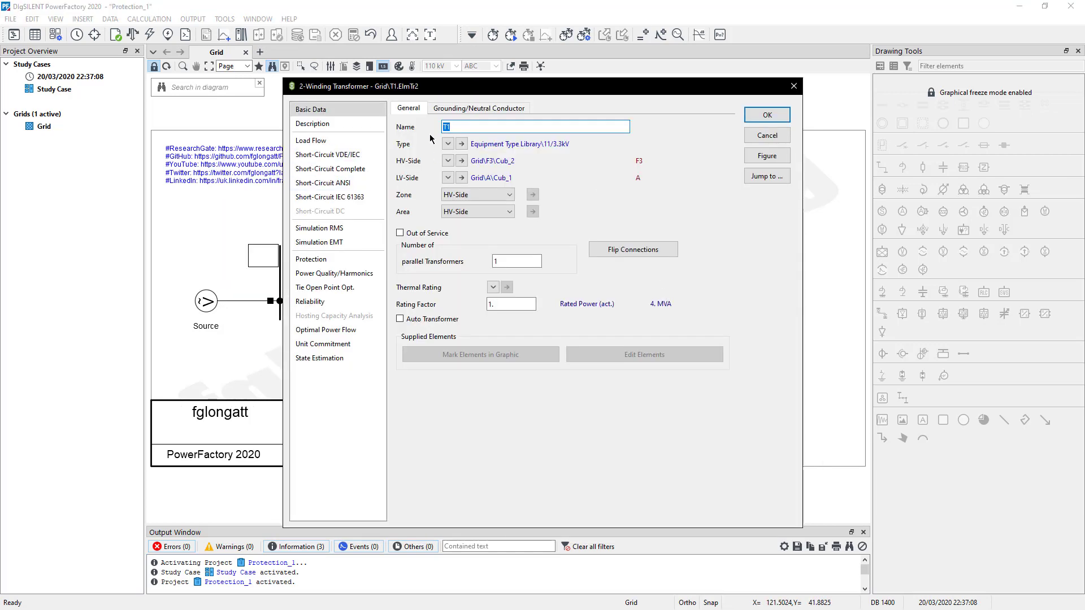
{"action": "left_click", "coordinate": [461, 144]}
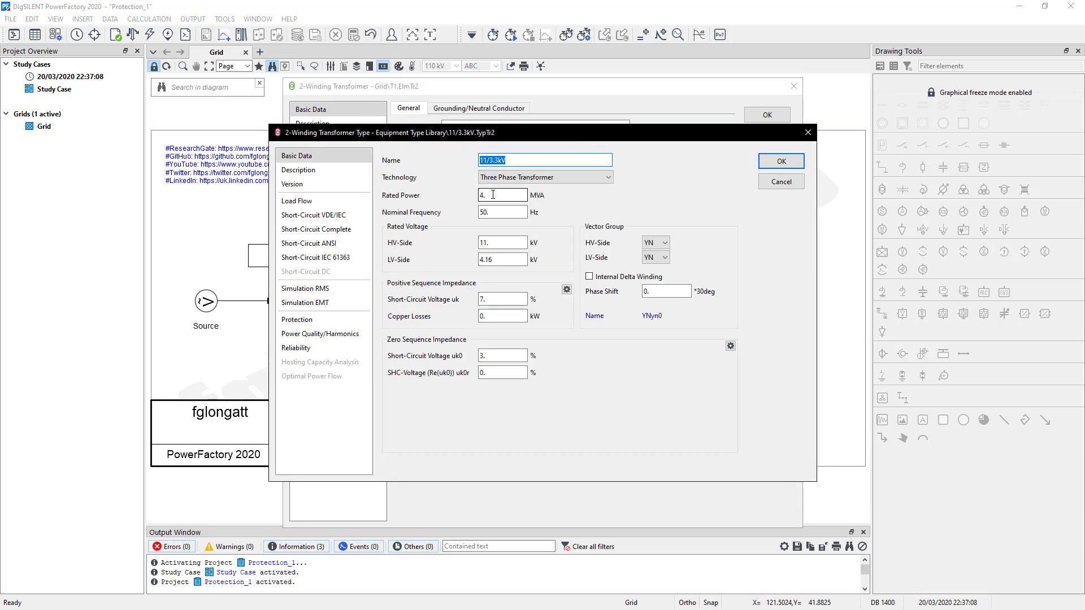
{"action": "left_click_drag", "start_coordinate": [502, 242], "coordinate": [429, 254]}
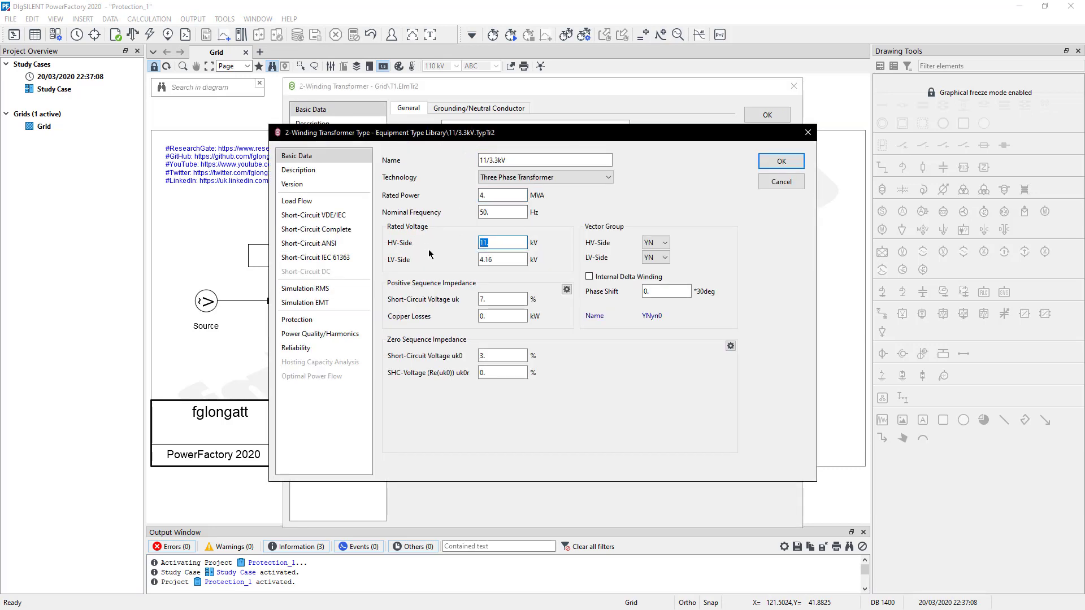
{"action": "double_click", "coordinate": [502, 258]}
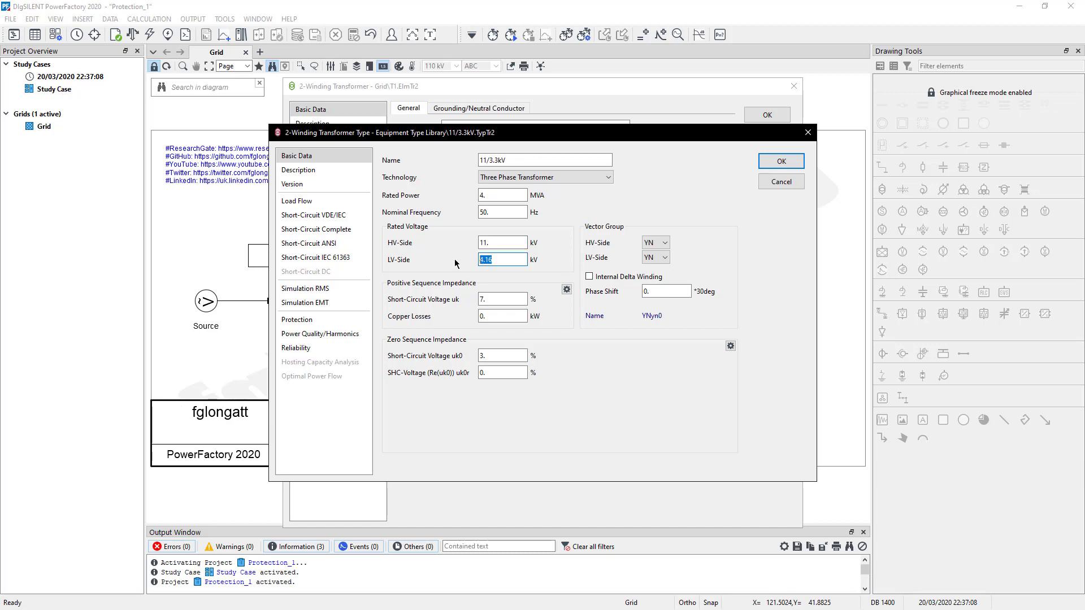
{"action": "type", "text": "3.3"}
{"action": "left_click", "coordinate": [507, 299]}
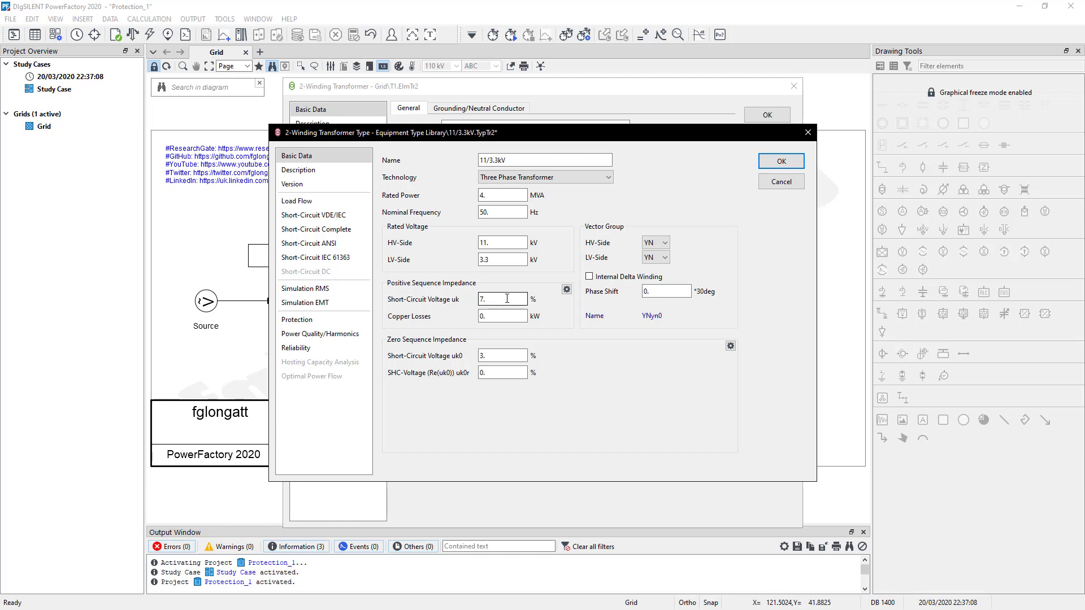
{"action": "left_click", "coordinate": [781, 162]}
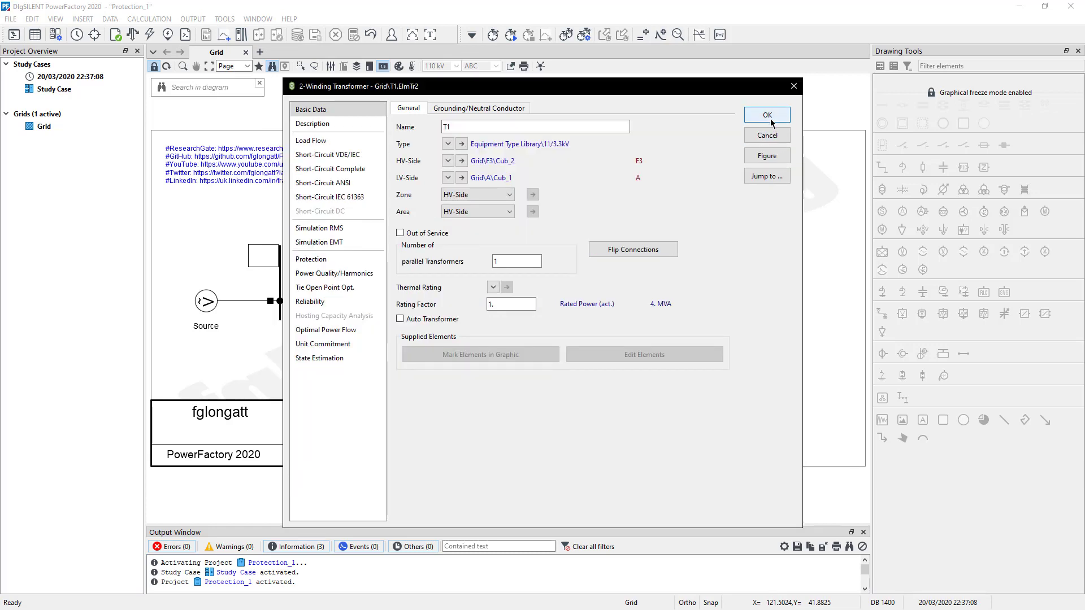
{"action": "left_click", "coordinate": [769, 115]}
{"action": "left_click", "coordinate": [588, 243]}
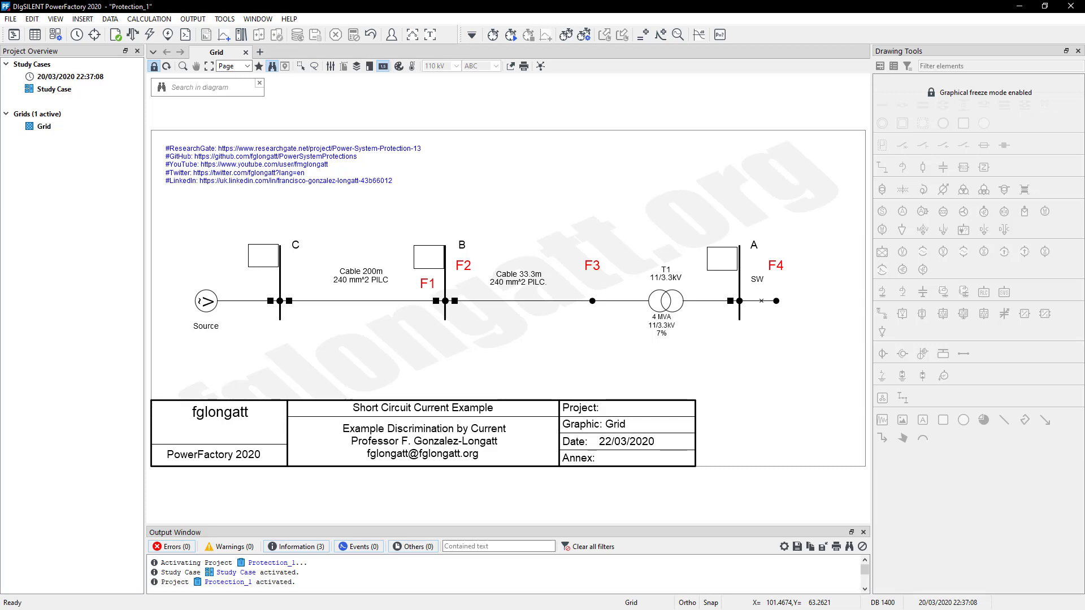
Review the short-circuit calculation options and the available methods, keeping the complete method, without running a calculation.
{"action": "left_click", "coordinate": [150, 34]}
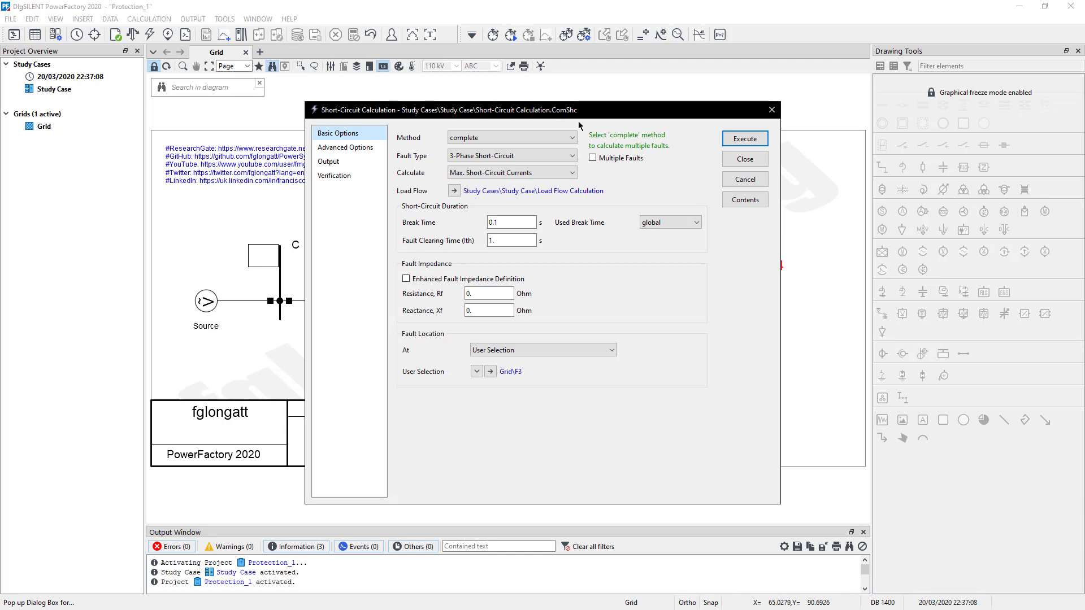
{"action": "left_click", "coordinate": [572, 137]}
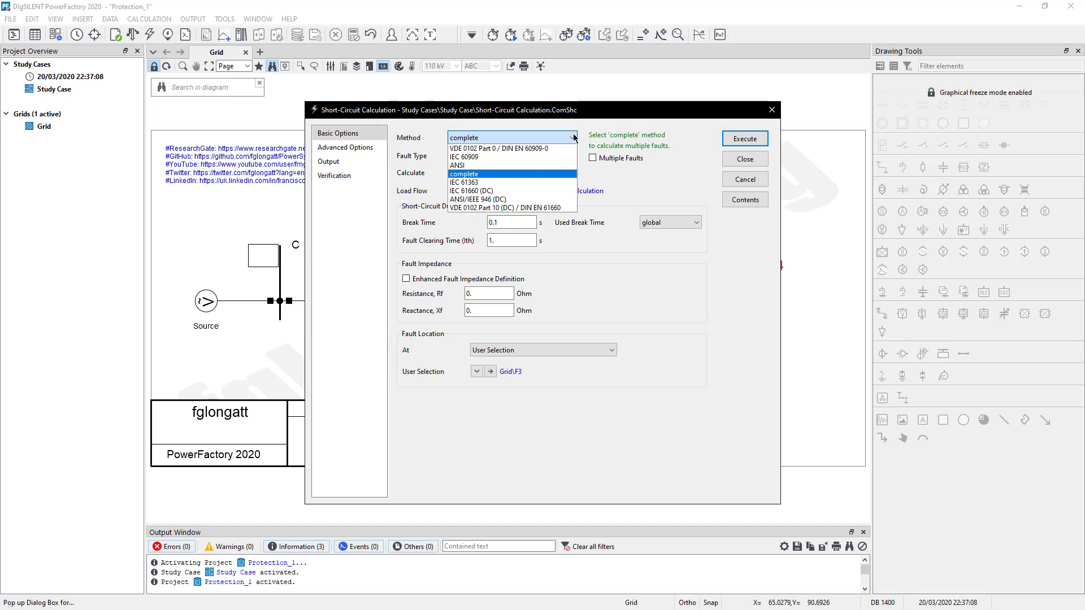
{"action": "left_click", "coordinate": [482, 173]}
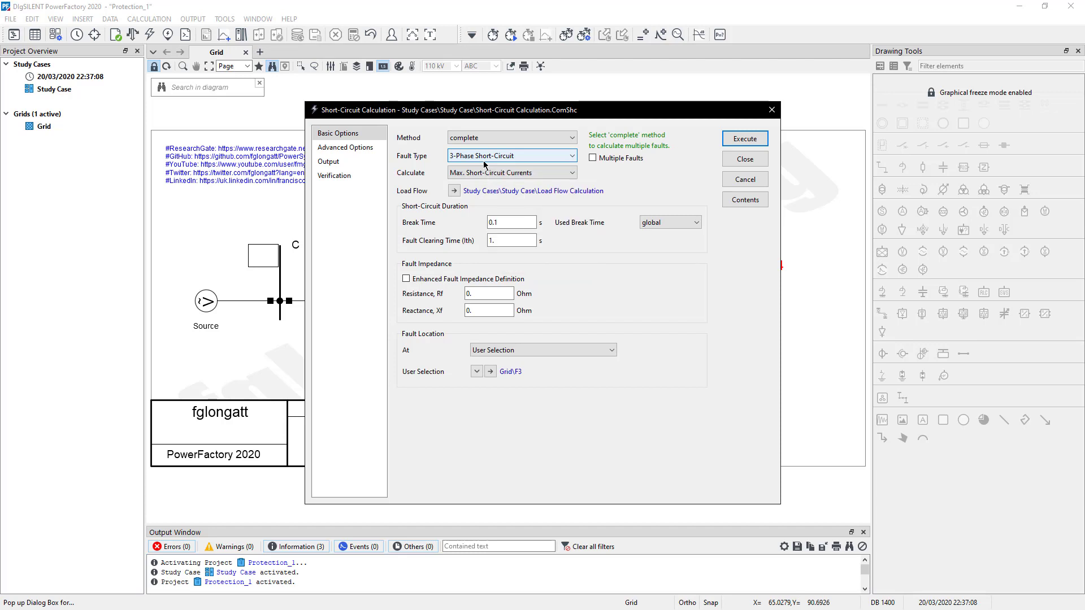
{"action": "left_click", "coordinate": [770, 110]}
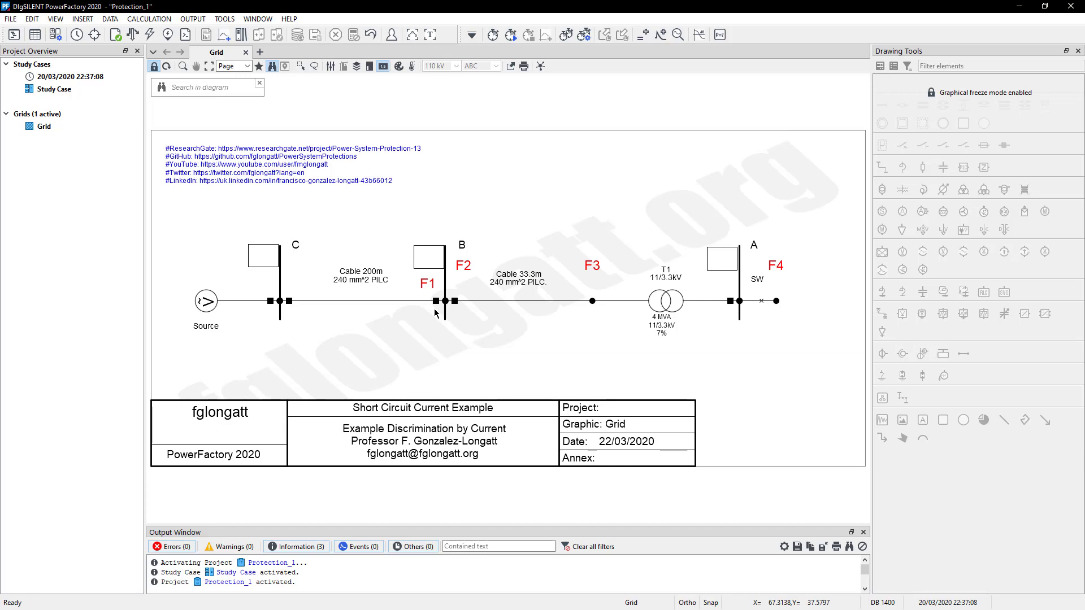
Turn off the graphical freeze mode of the grid diagram.
{"action": "left_click", "coordinate": [370, 304]}
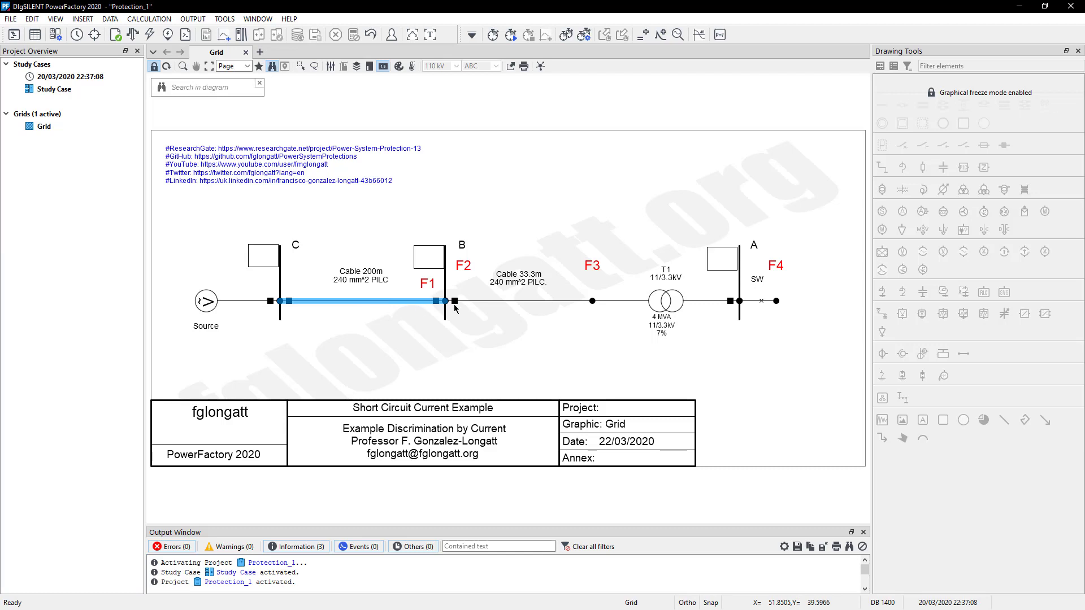
{"action": "right_click", "coordinate": [410, 304]}
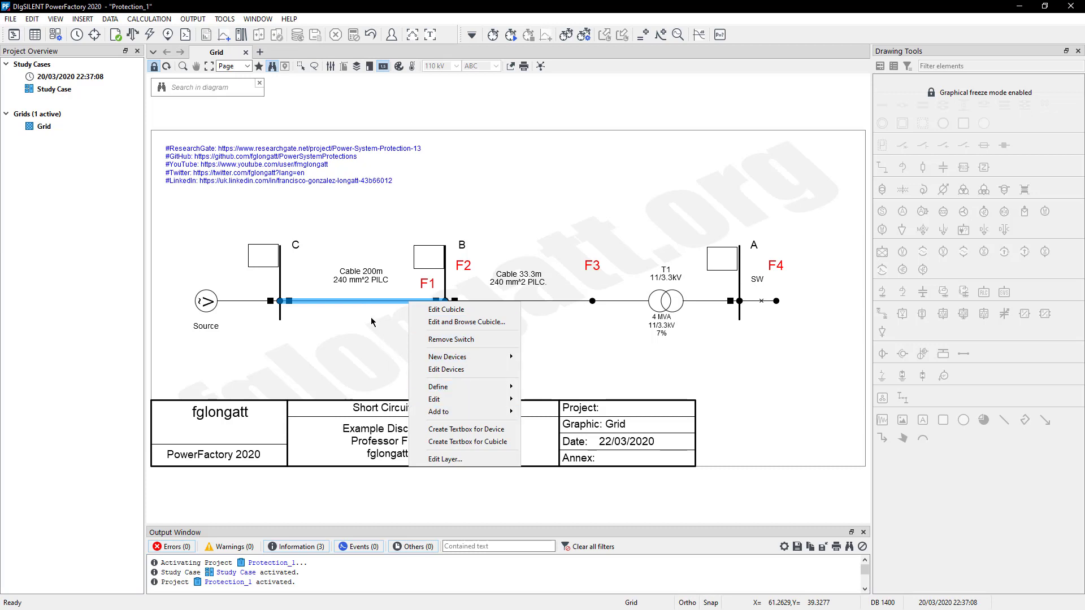
{"action": "left_click", "coordinate": [153, 67]}
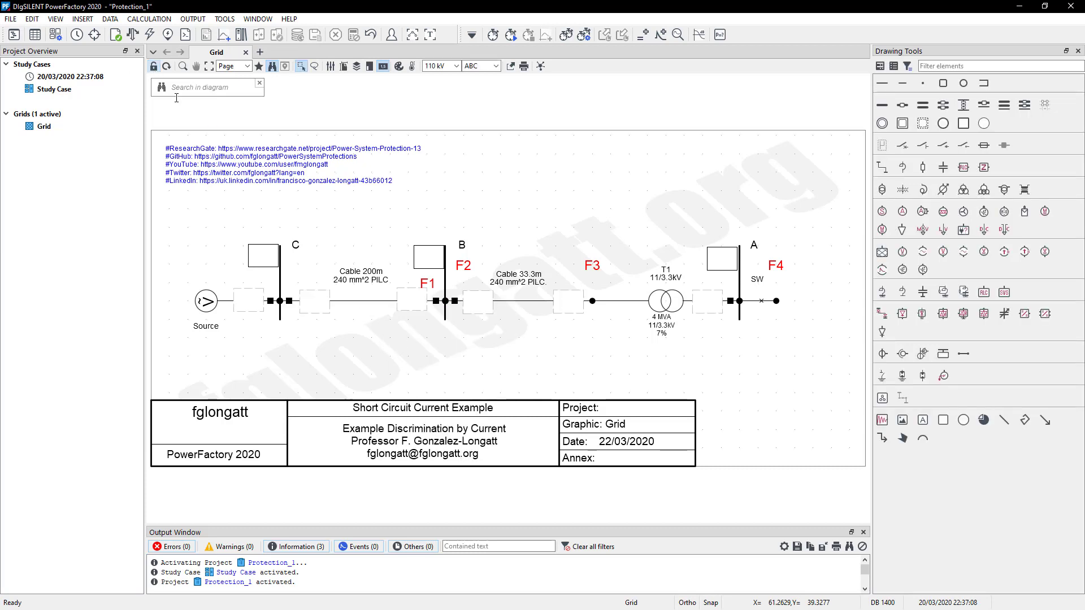
Calculate the maximum three-phase short circuit on Cable 200m at 100% from terminal C with the complete method, and check the fault location's result box.
{"action": "right_click", "coordinate": [334, 303]}
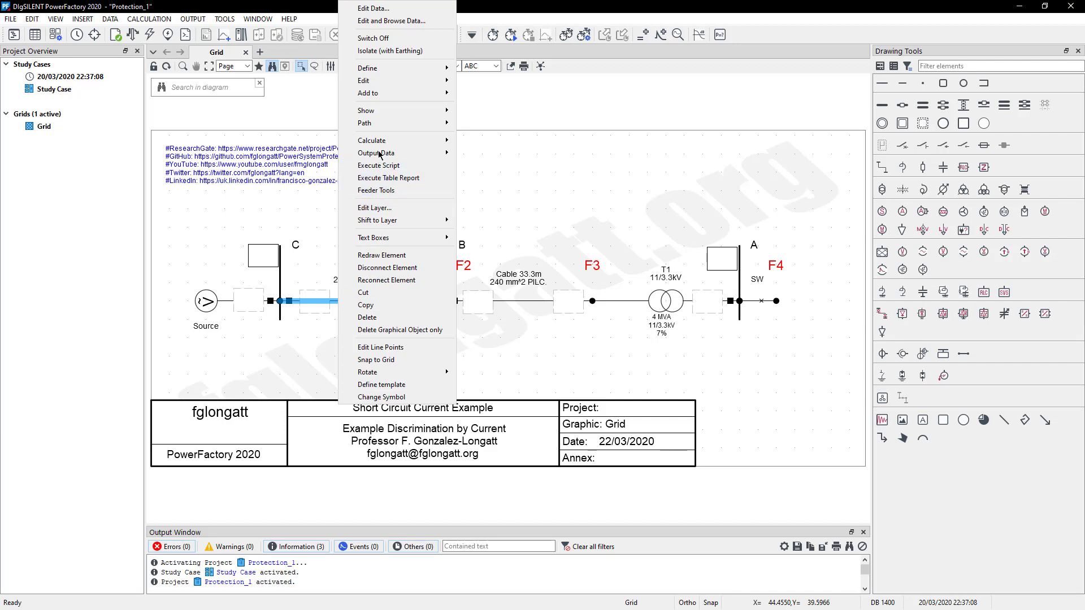
{"action": "mouse_move", "coordinate": [382, 142]}
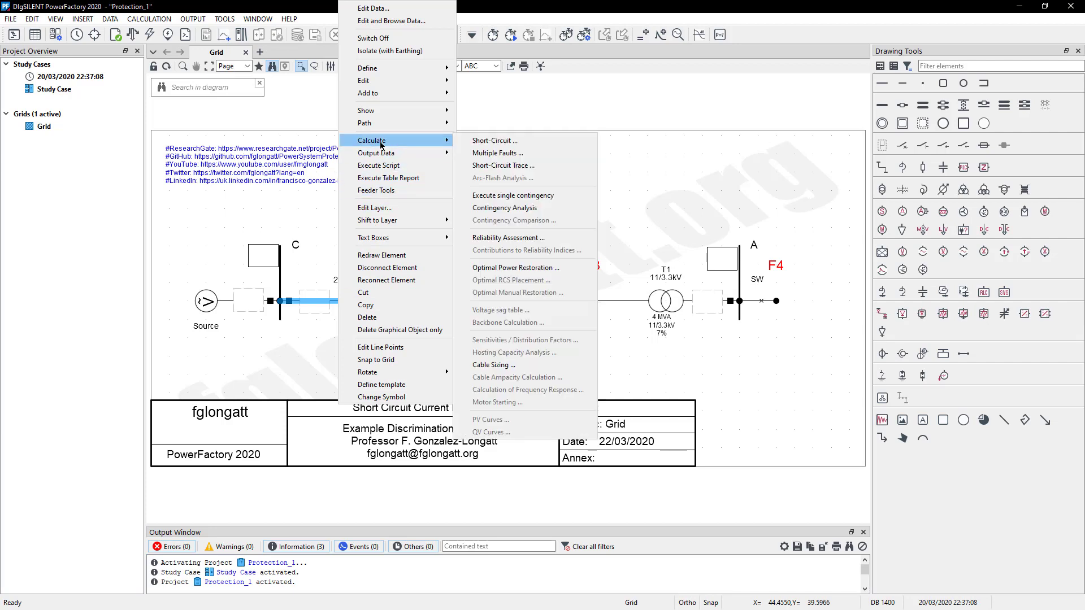
{"action": "left_click", "coordinate": [519, 142]}
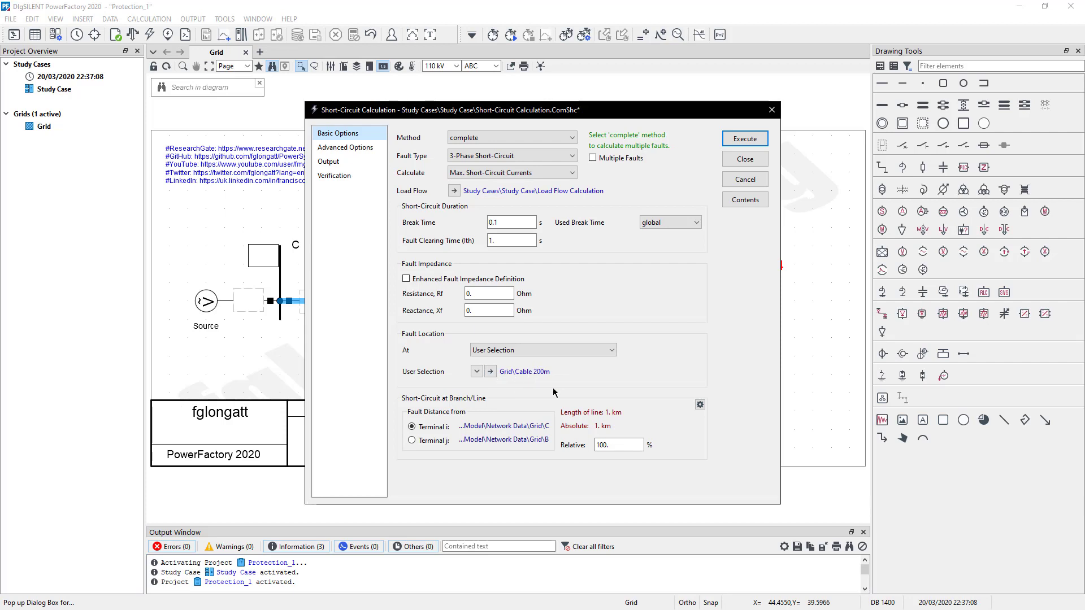
{"action": "left_click_drag", "start_coordinate": [617, 444], "coordinate": [569, 445]}
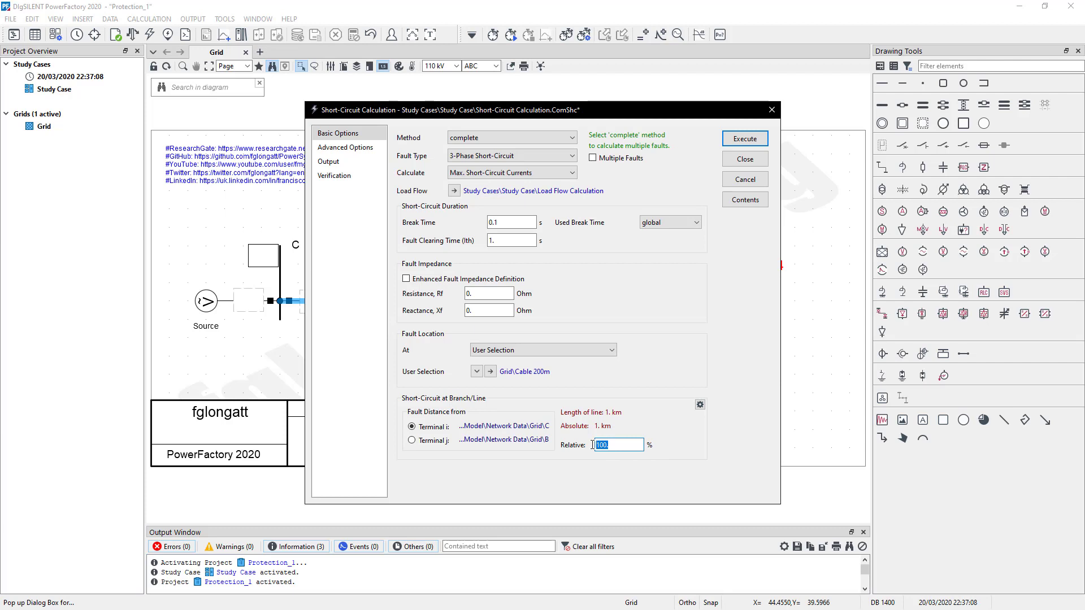
{"action": "left_click", "coordinate": [740, 139]}
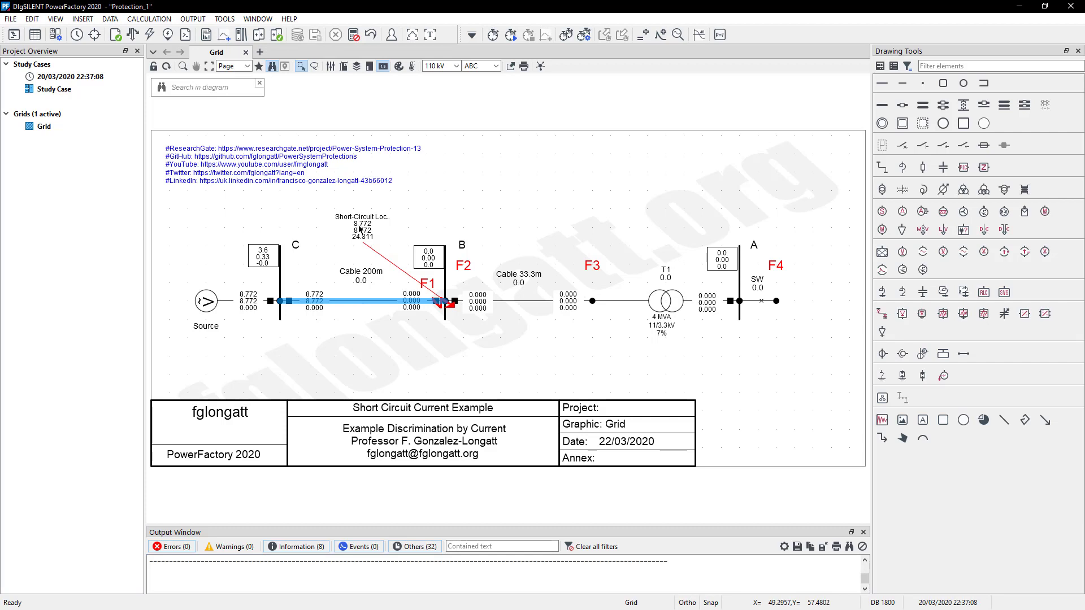
{"action": "mouse_move", "coordinate": [360, 229]}
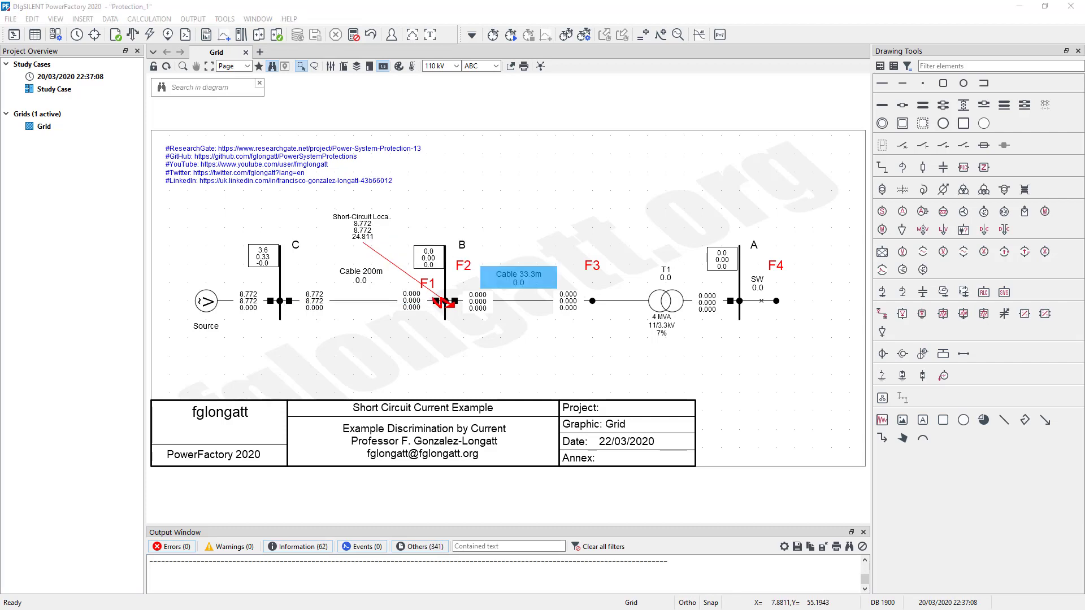
{"action": "left_click", "coordinate": [367, 240]}
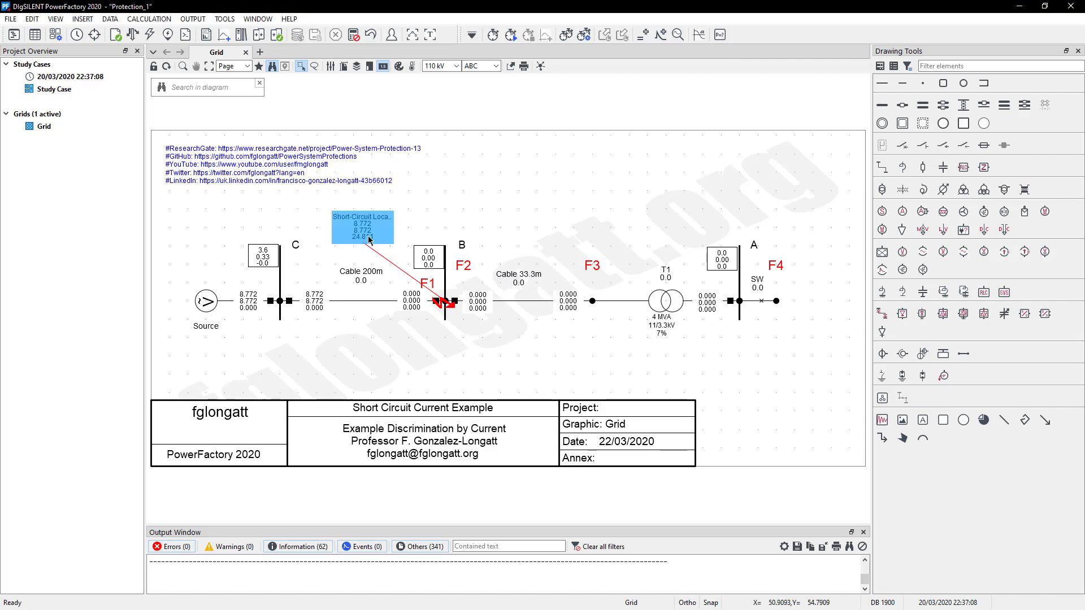
{"action": "mouse_move", "coordinate": [365, 226]}
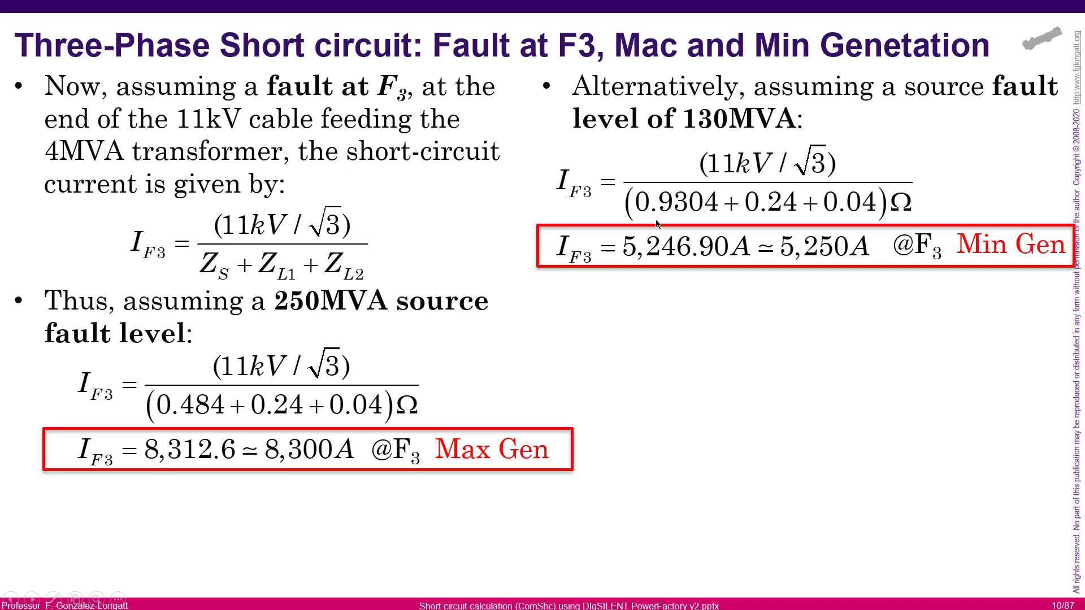
{"action": "key", "text": "Left"}
{"action": "key", "text": "Left"}
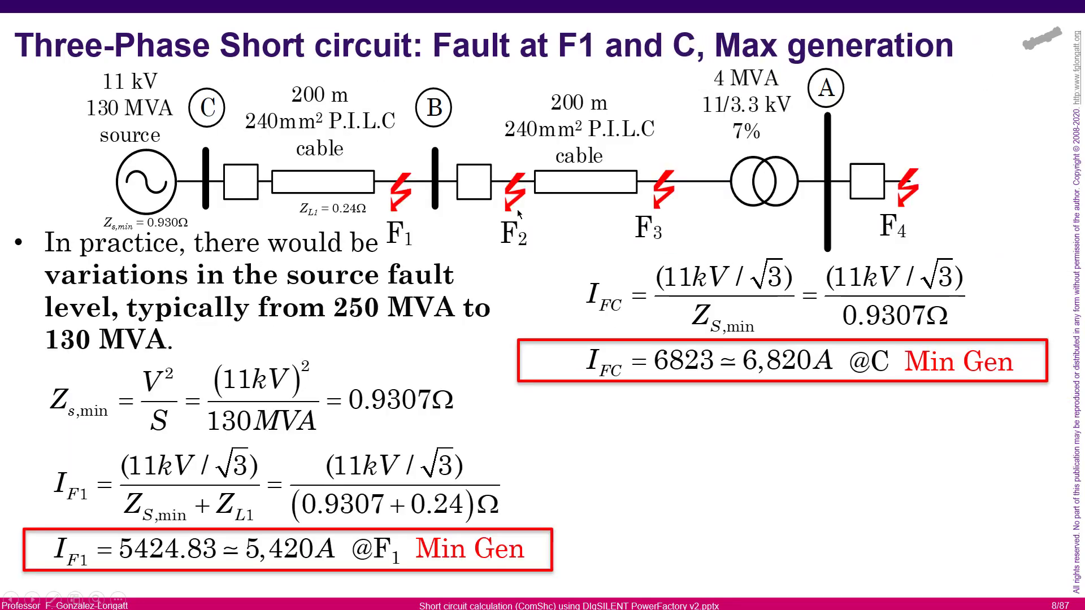
{"action": "key", "text": "Left"}
{"action": "key", "text": "Left"}
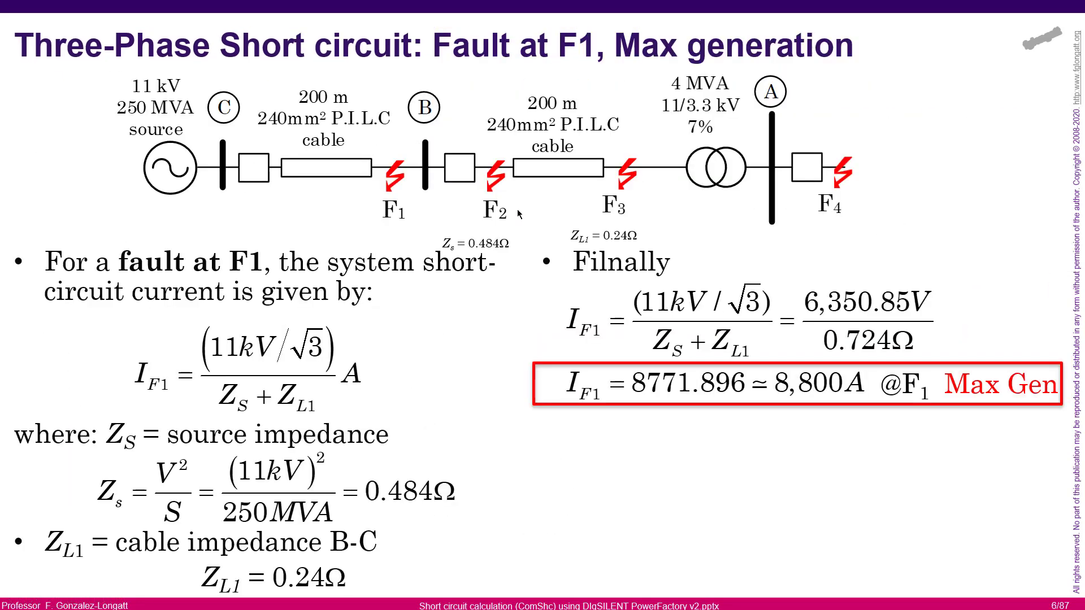